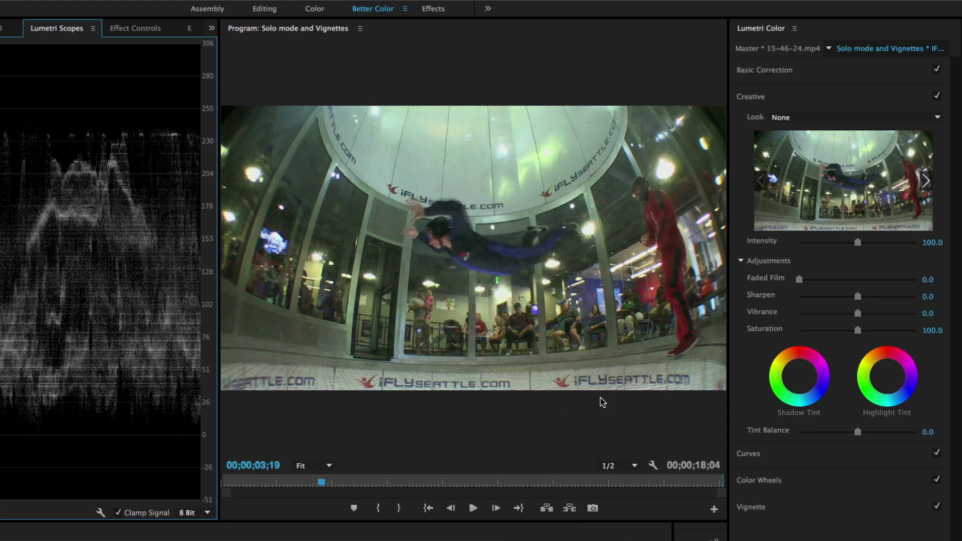
In Basic Correction, set Temperature to 8.9, Tint to 17.8 and Blacks to -10.0
click(757, 72)
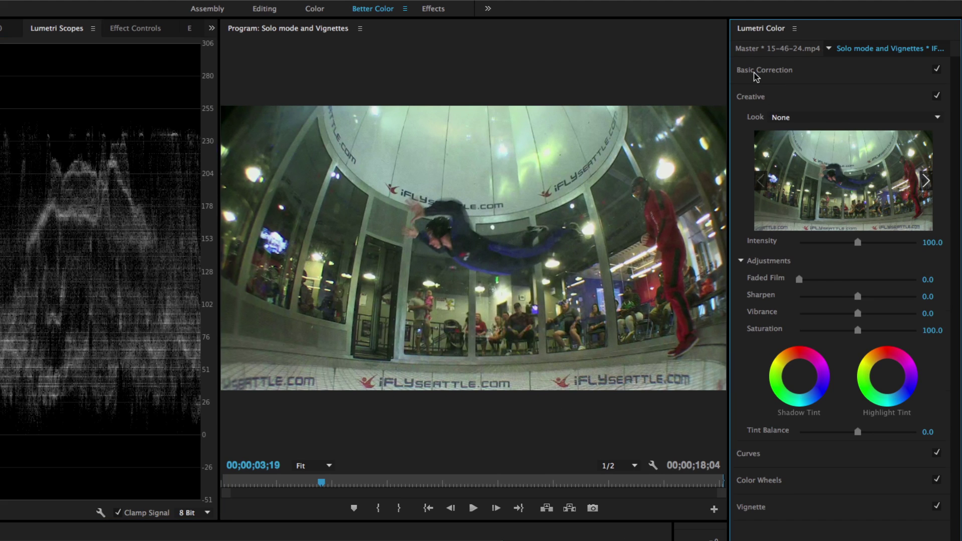
drag(858, 130, 862, 133)
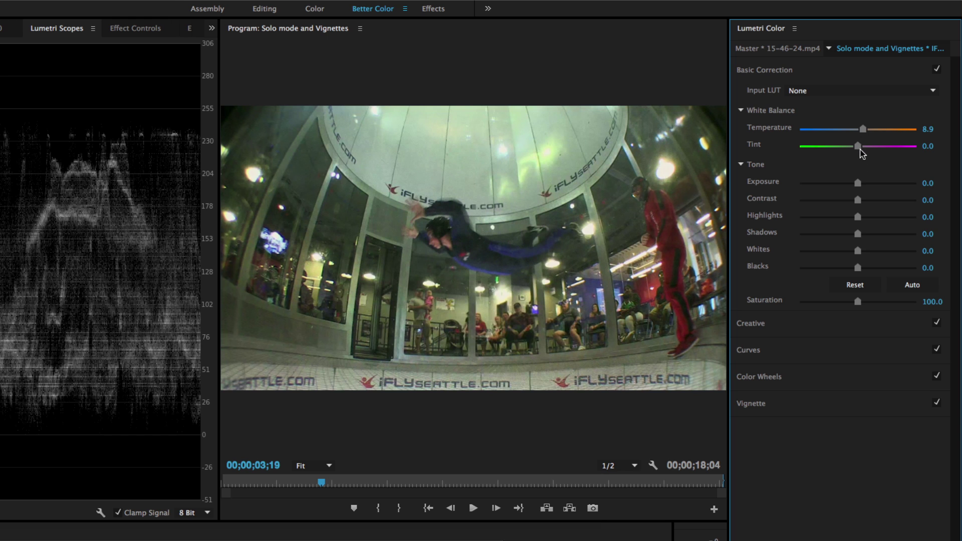
drag(859, 148, 869, 147)
drag(858, 267, 852, 268)
Add a Lumetri vignette with Amount -1.6 and Midpoint 48.3
click(780, 404)
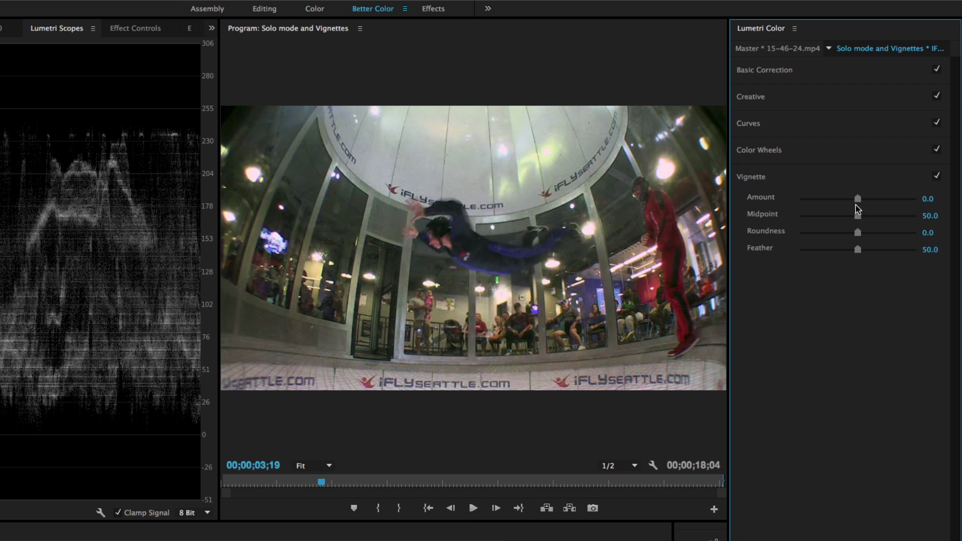
mouse_move(858, 200)
mouse_down()
mouse_move(816, 216)
mouse_move(880, 216)
mouse_move(857, 218)
mouse_up()
drag(859, 199, 828, 201)
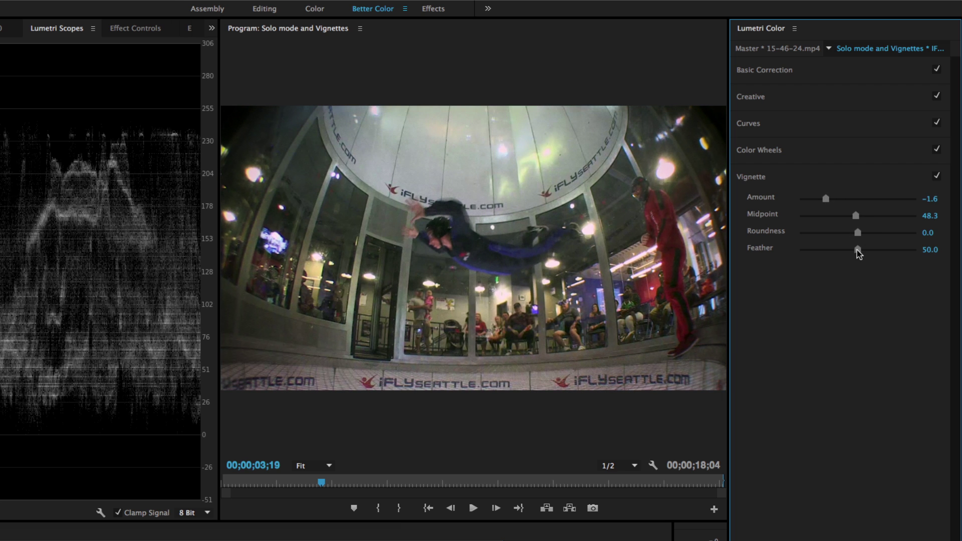
Set the vignette's Feather to 0, Midpoint to 30.0 and Roundness to -34.4
drag(858, 251, 799, 251)
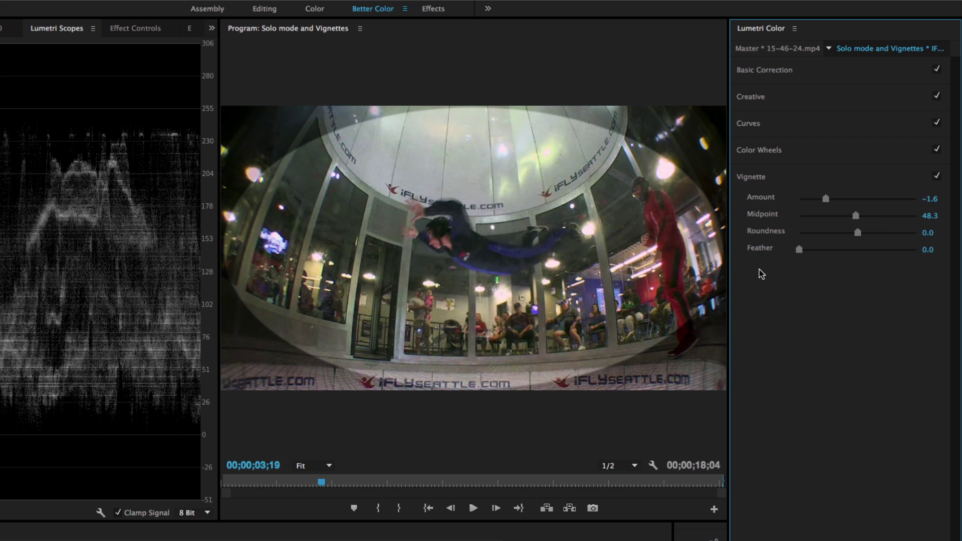
drag(855, 218, 822, 216)
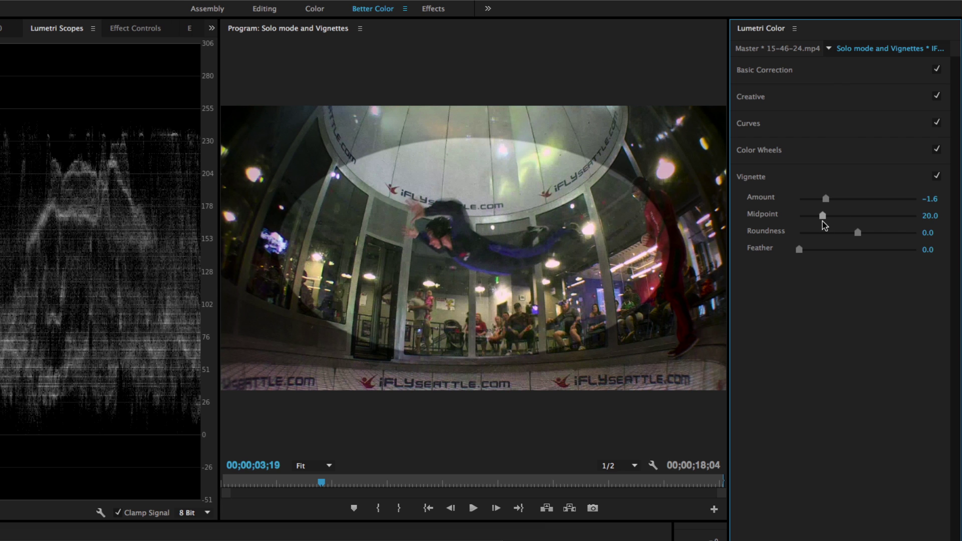
mouse_move(823, 218)
mouse_down()
mouse_move(855, 218)
mouse_move(839, 217)
mouse_up()
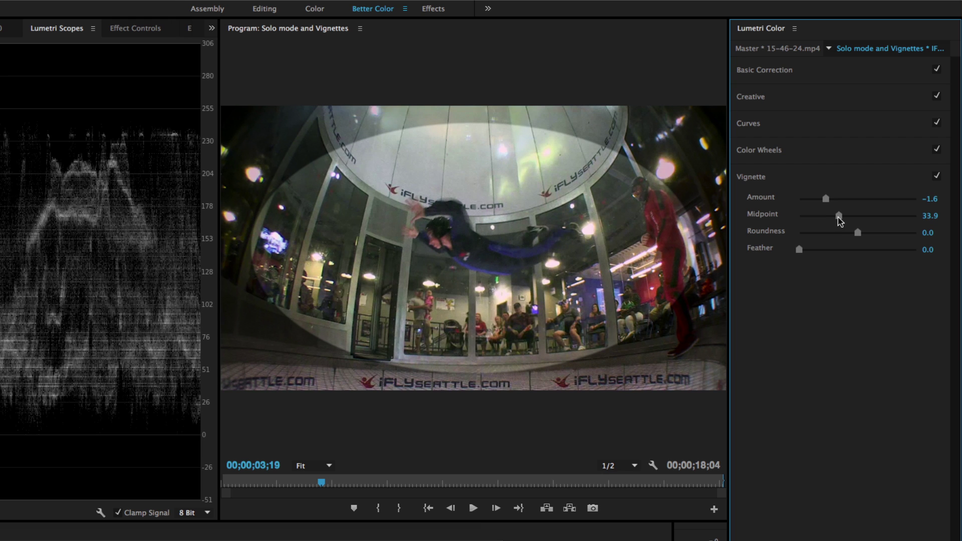
drag(839, 218, 834, 218)
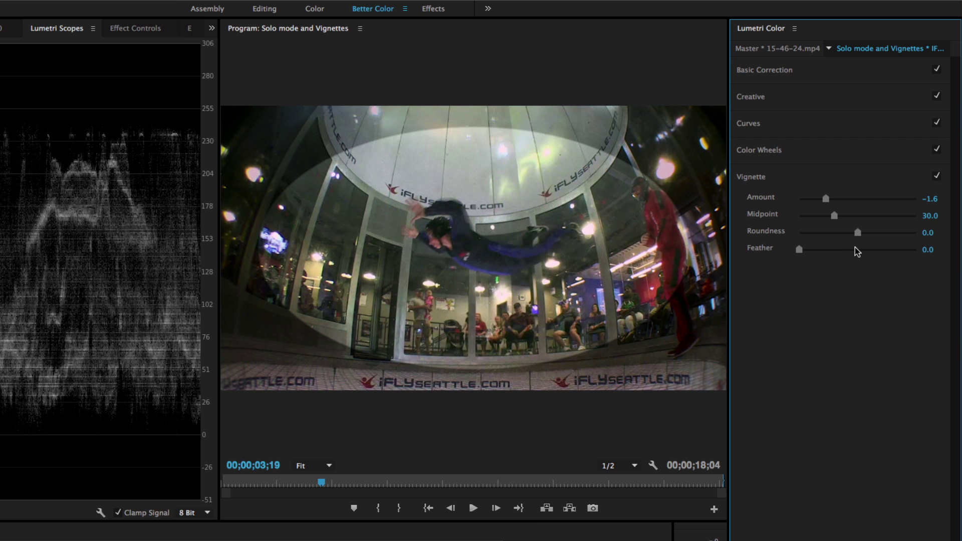
mouse_move(858, 232)
mouse_down()
mouse_move(811, 232)
mouse_move(919, 240)
mouse_move(816, 238)
mouse_move(837, 241)
mouse_up()
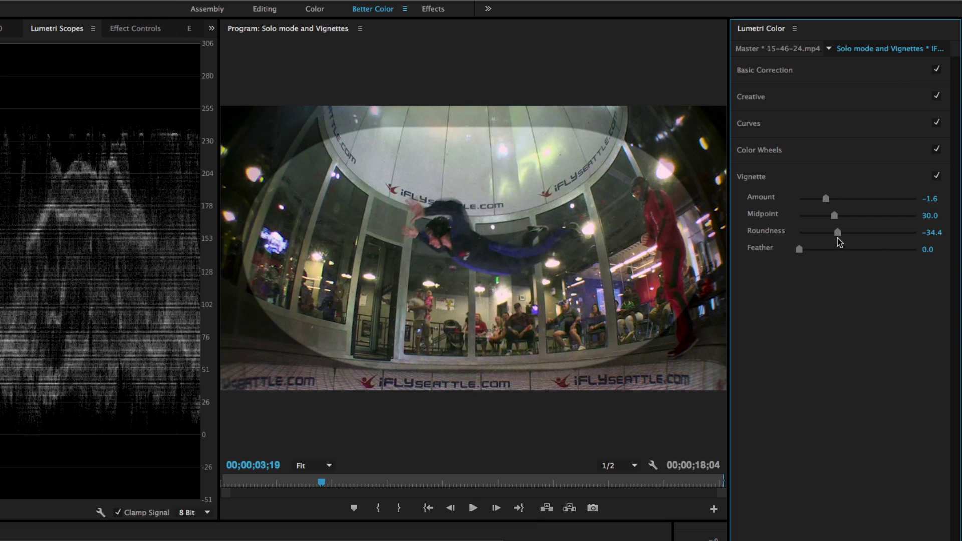
Raise the vignette Feather to 45.0 and re-expand the Basic Correction section
drag(801, 249, 852, 252)
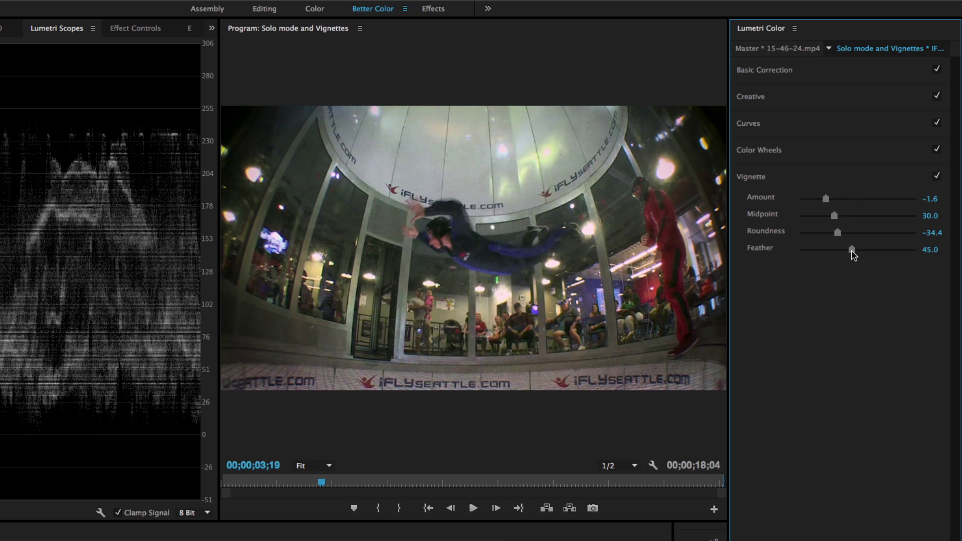
click(784, 78)
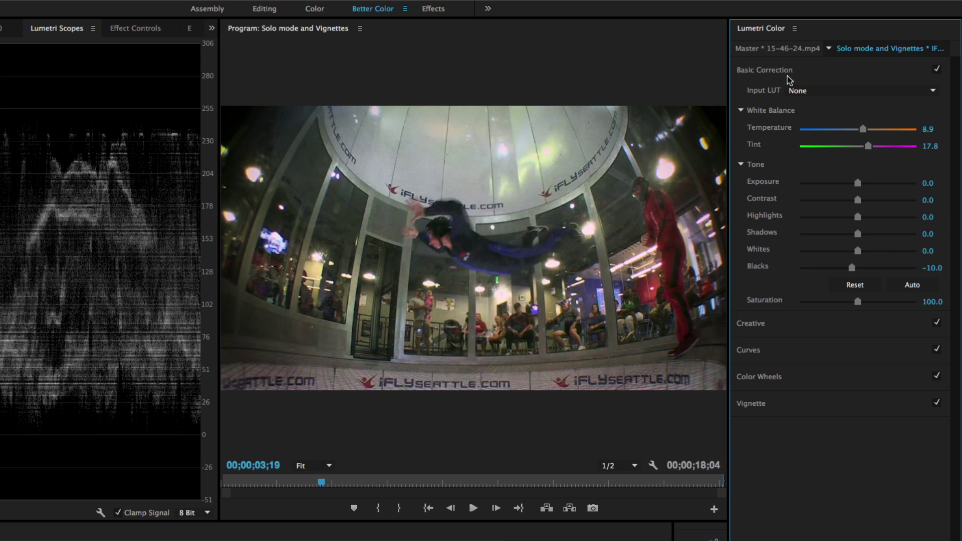
Turn off Lumetri Solo Mode, then expand Vignette and Creative alongside Basic Correction
click(795, 35)
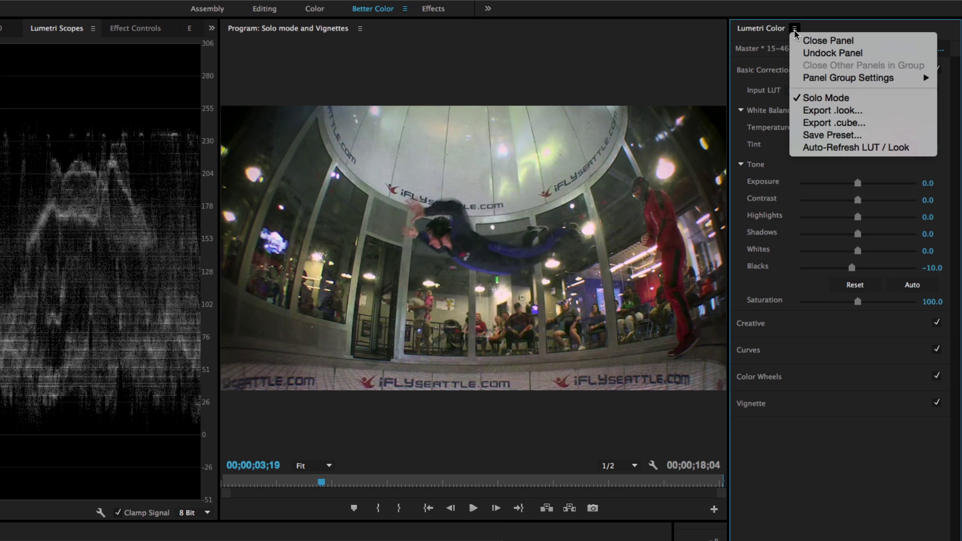
click(812, 97)
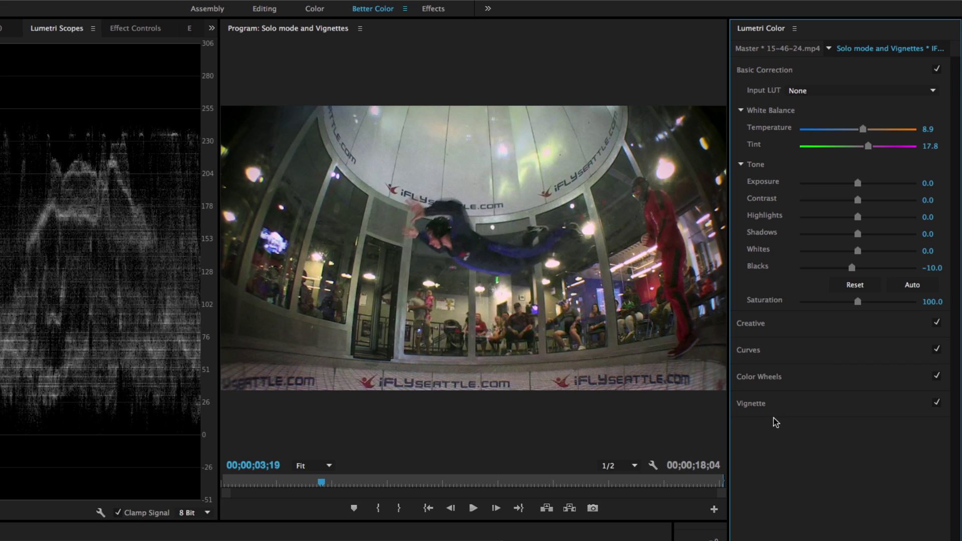
click(766, 406)
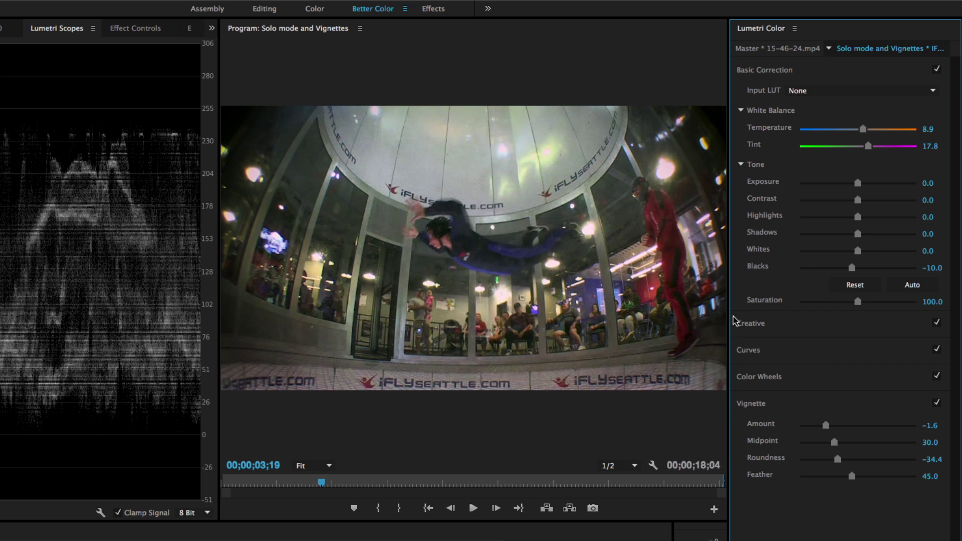
click(744, 325)
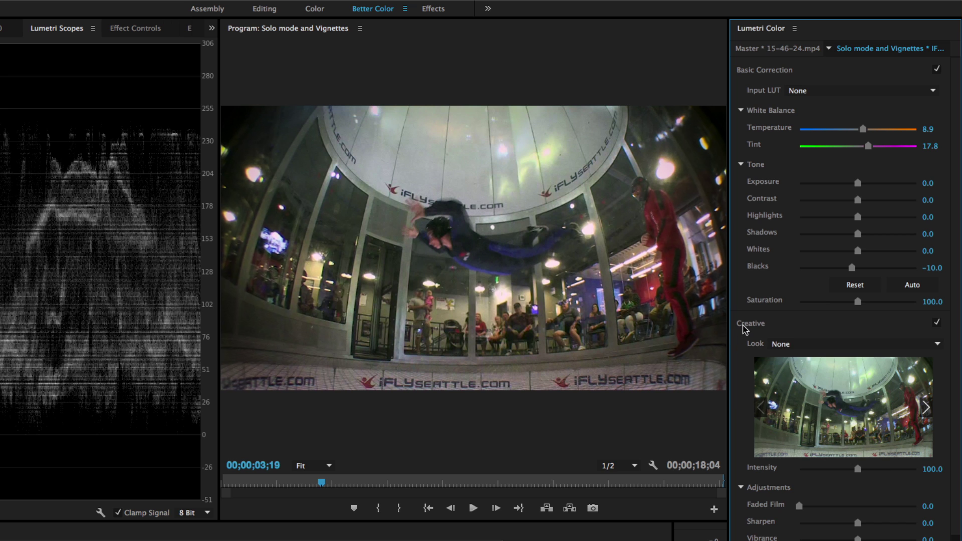